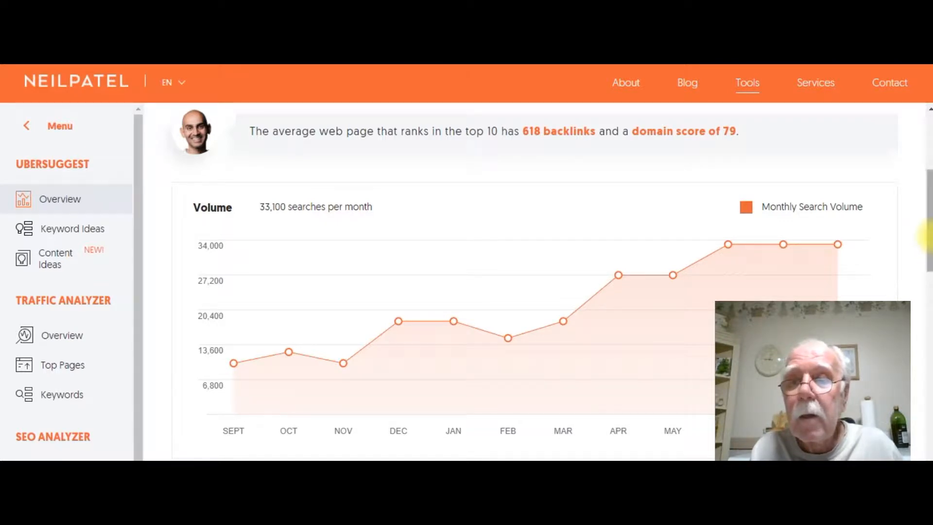
- Review the keyword metrics and monthly search volume chart for "remove background"
drag(929, 236, 880, 175)
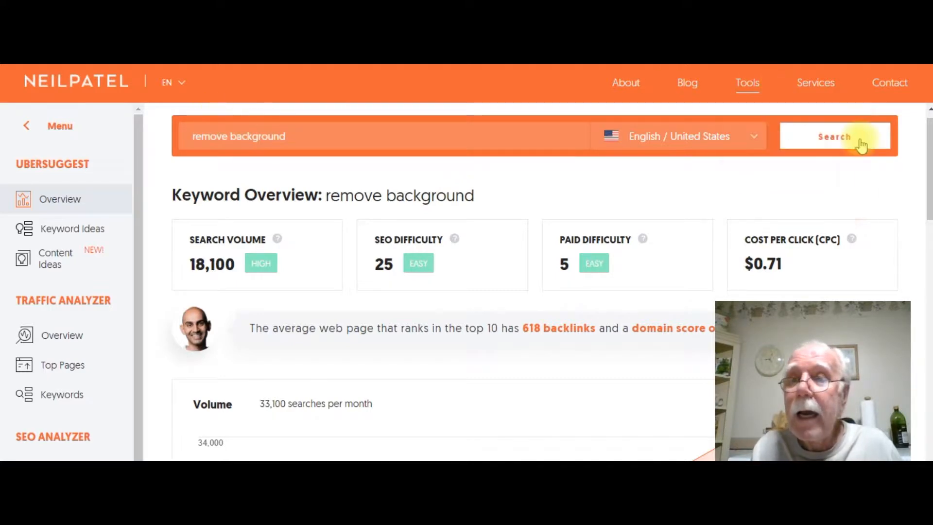
drag(929, 143, 928, 219)
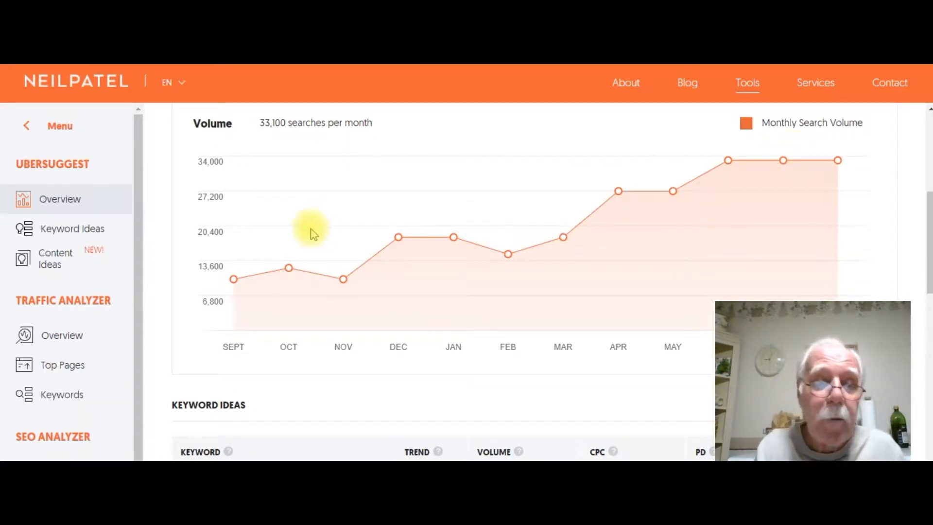
mouse_move(235, 278)
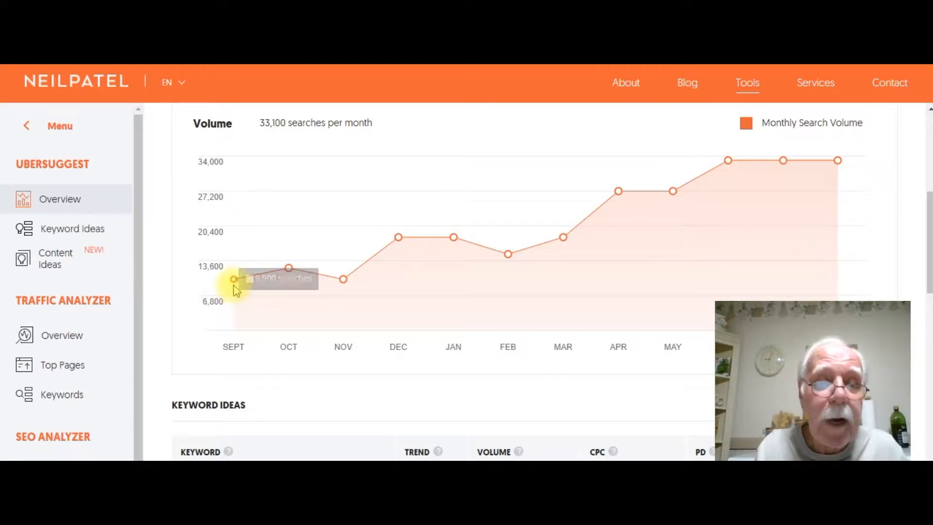
mouse_move(786, 162)
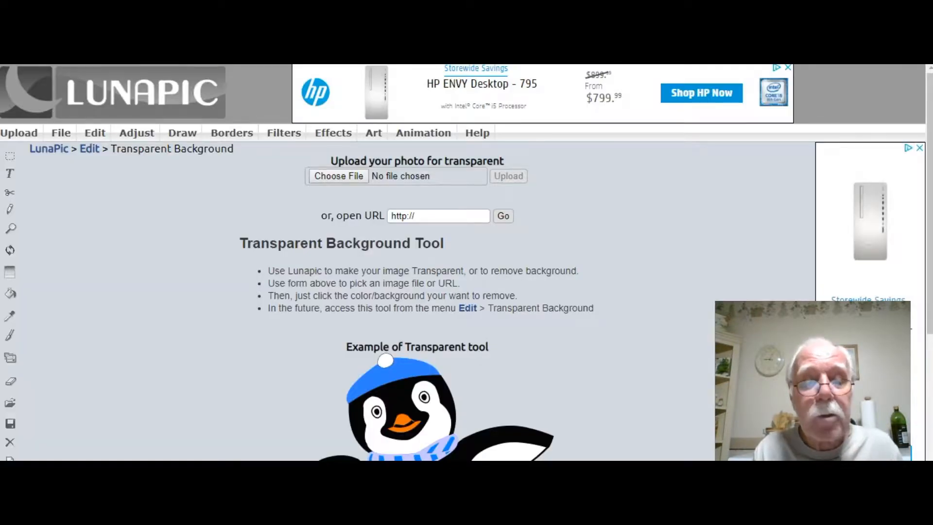
- Upload the photo WIN_20190530_22_03_07_Pro to LunaPic's Transparent Background tool
mouse_move(370, 166)
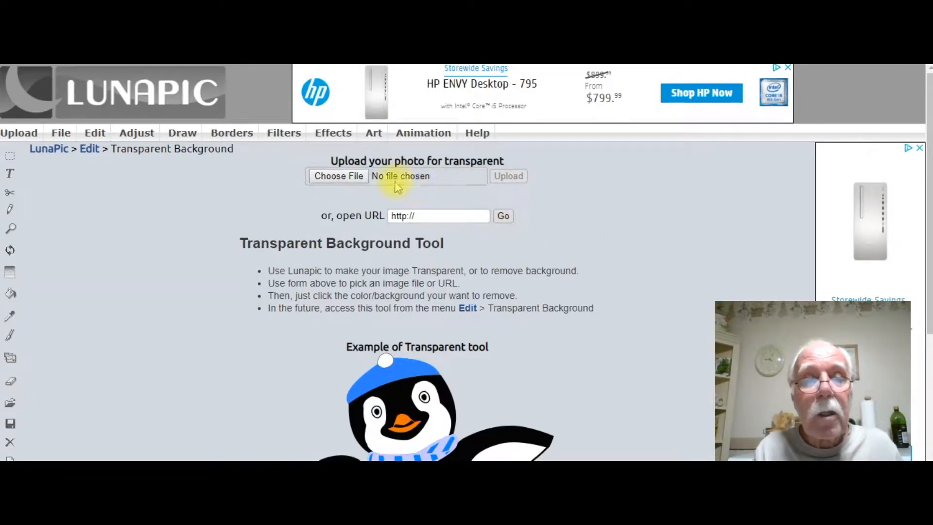
click(330, 179)
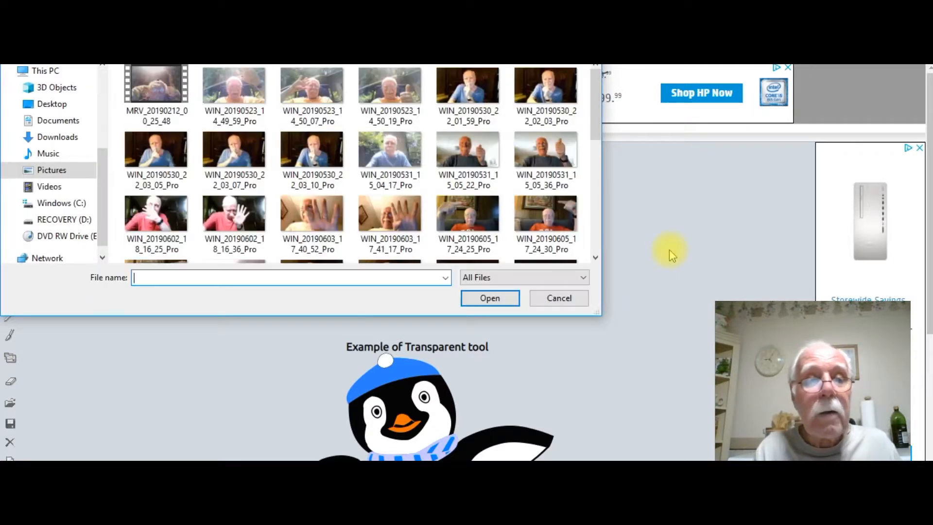
click(221, 161)
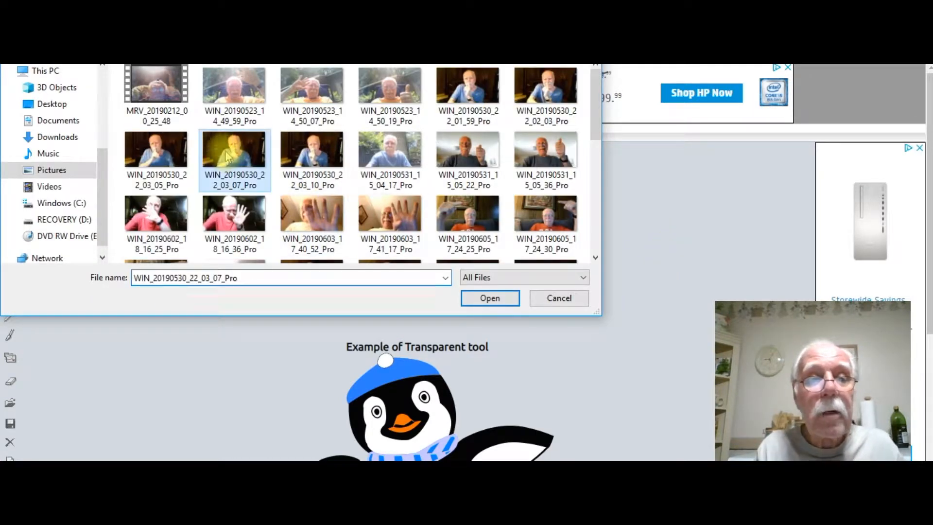
click(490, 298)
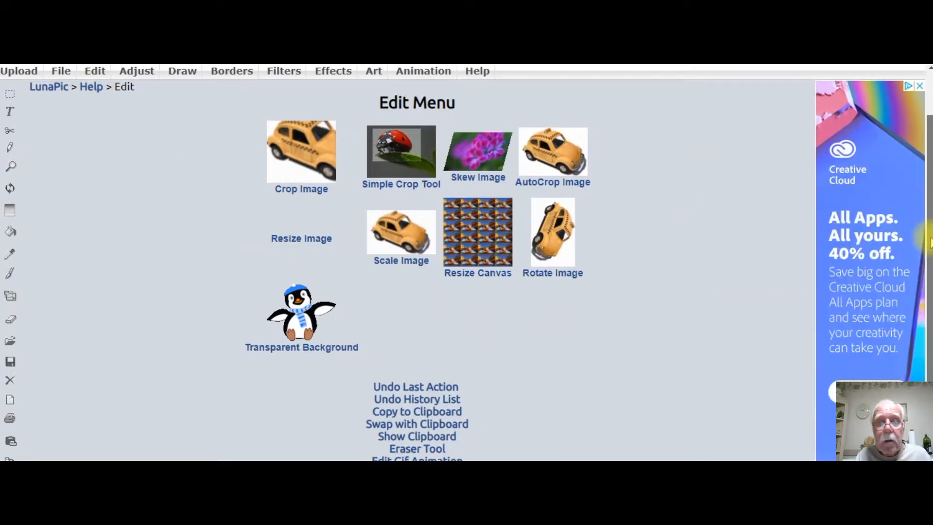
- Start the Transparent Background tool on the uploaded photo and remove the dark wall behind the man with MagicWand
scroll(926, 253, down, 1)
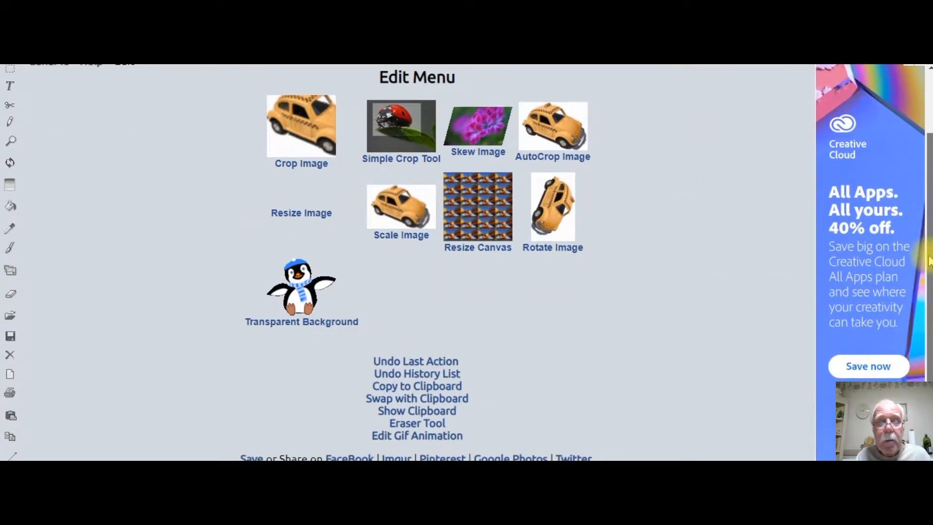
click(304, 289)
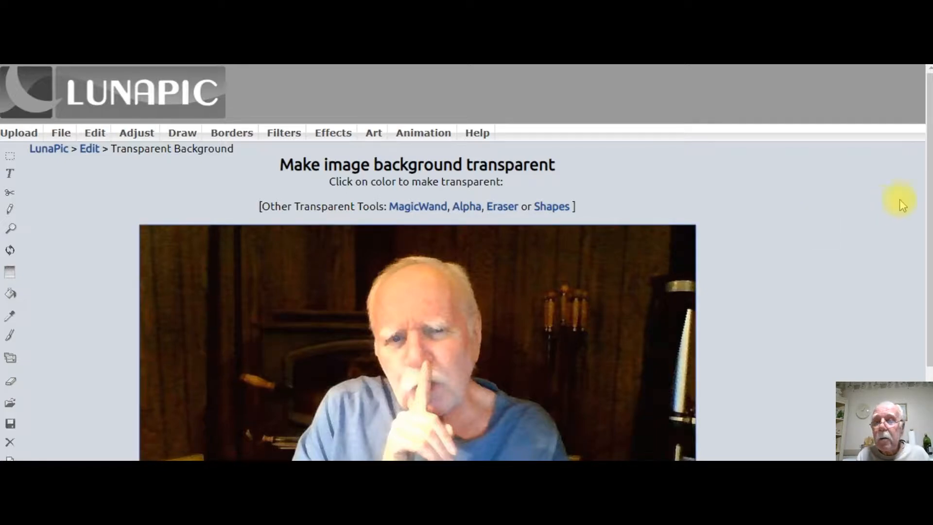
drag(928, 195, 930, 250)
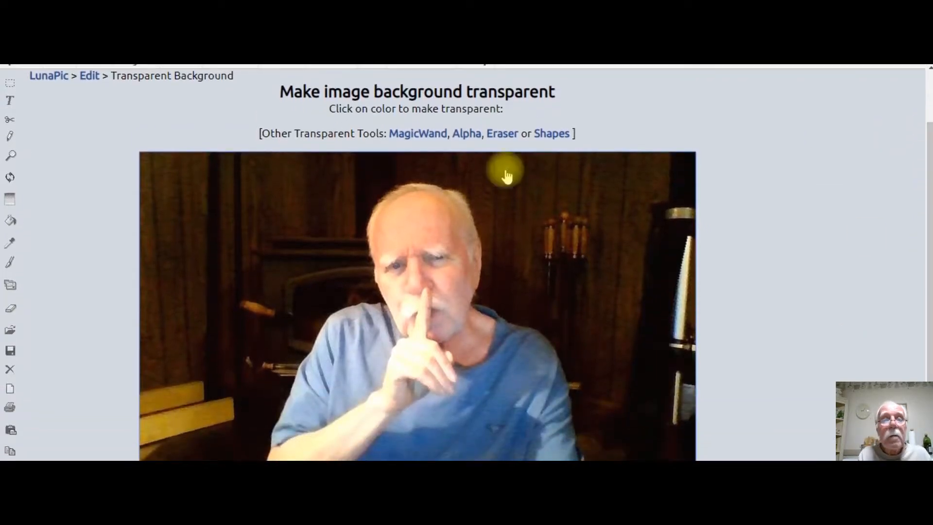
click(392, 134)
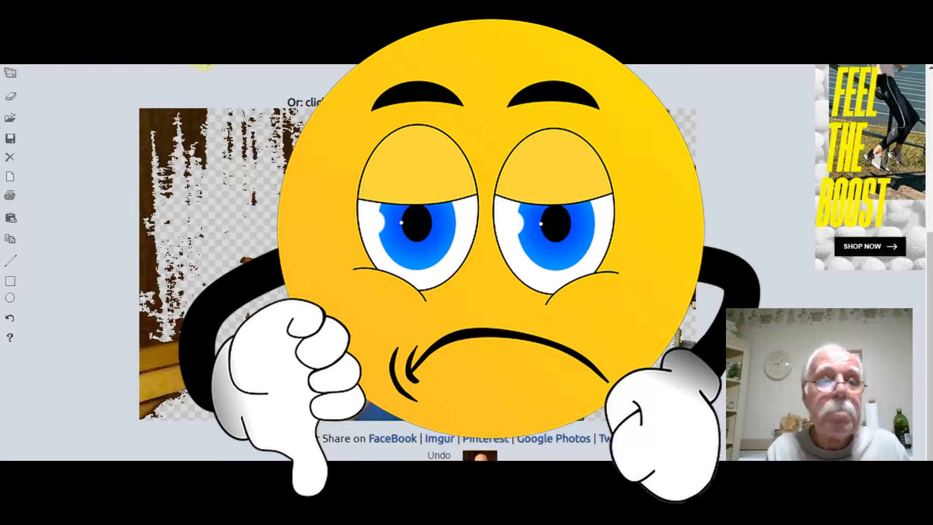
- Visit the Ezy Photo Tab page and try to continue with its photo-editing extension
click(189, 57)
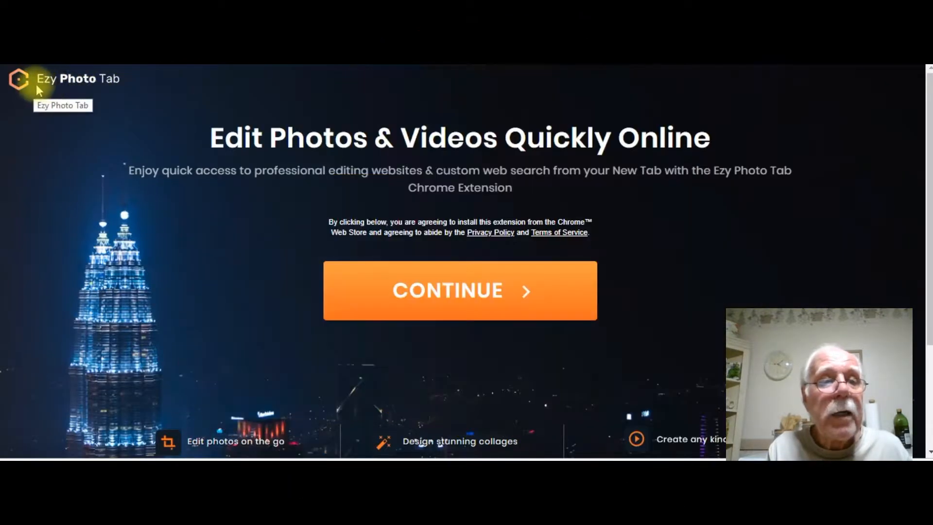
click(367, 286)
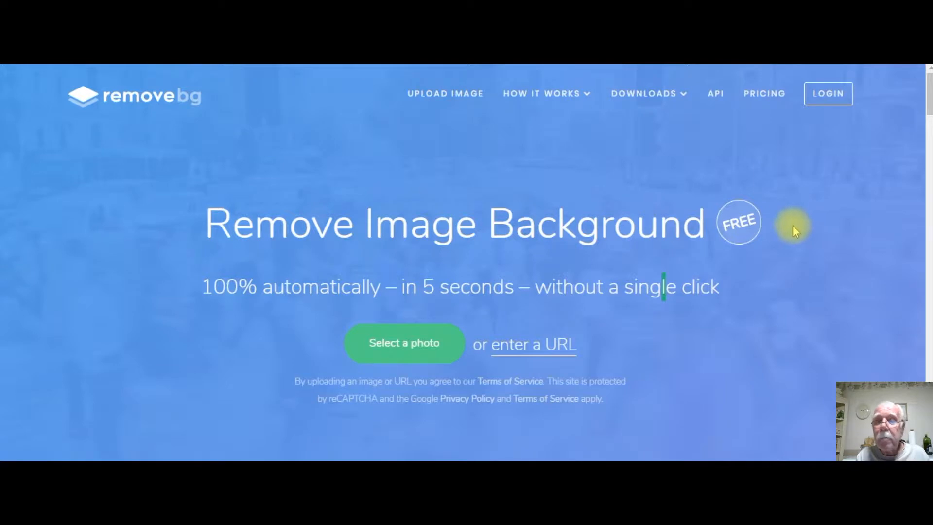
- Upload the photo WIN_20190821_16_58_29_Pro to remove.bg for automatic background removal
click(378, 346)
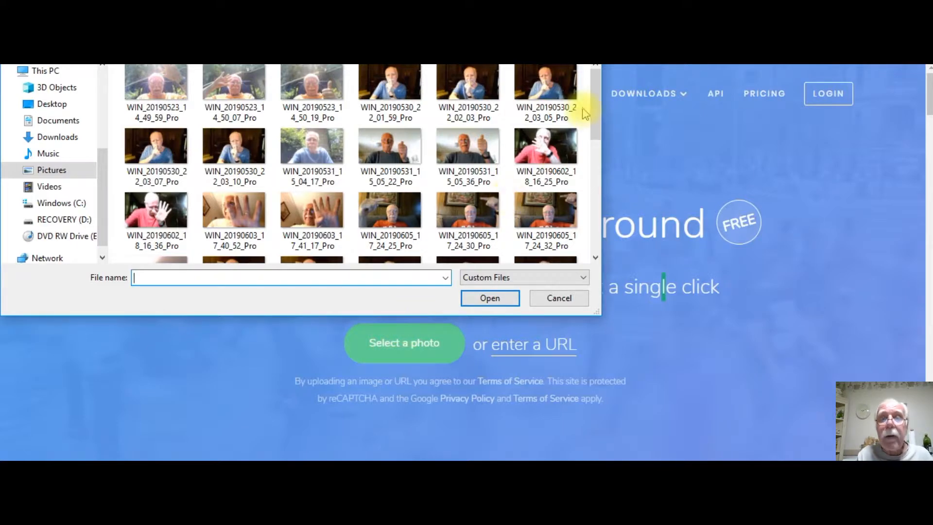
drag(595, 104, 597, 209)
click(154, 239)
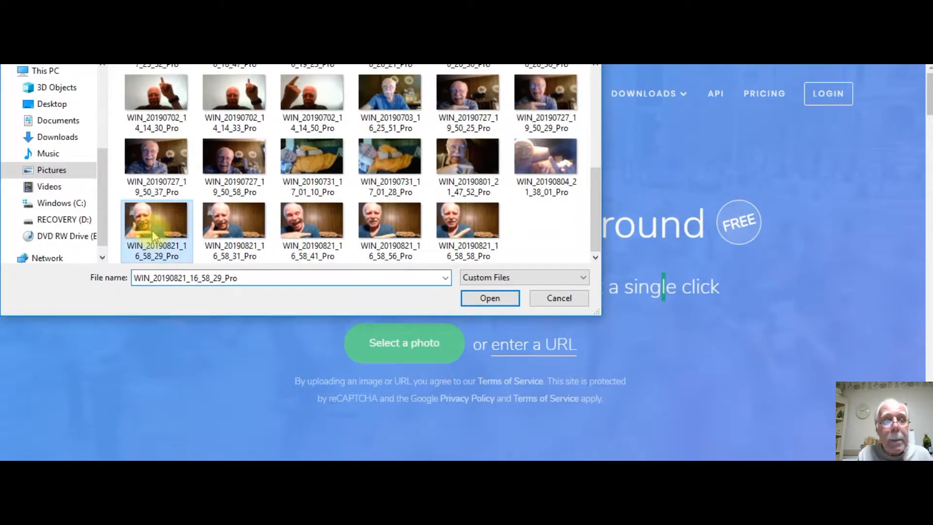
click(483, 298)
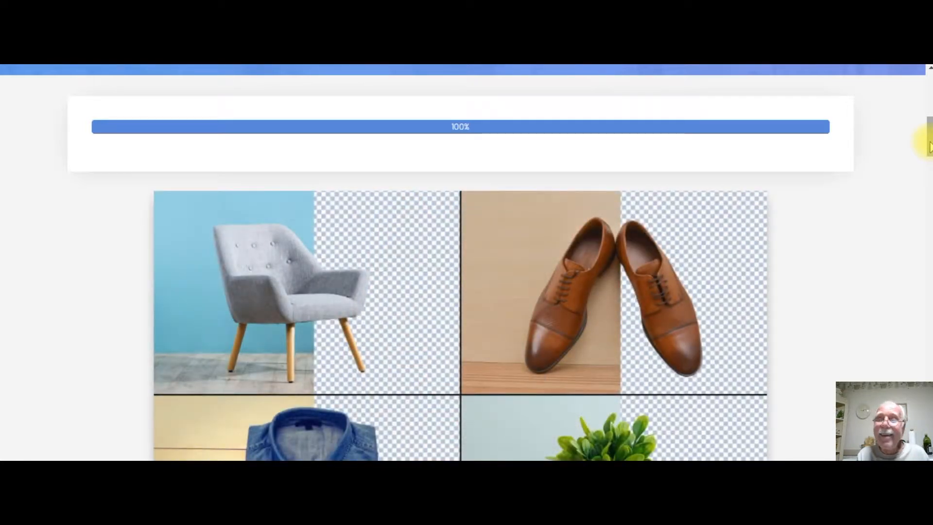
mouse_move(930, 141)
mouse_down()
mouse_move(932, 160)
mouse_move(923, 129)
mouse_up()
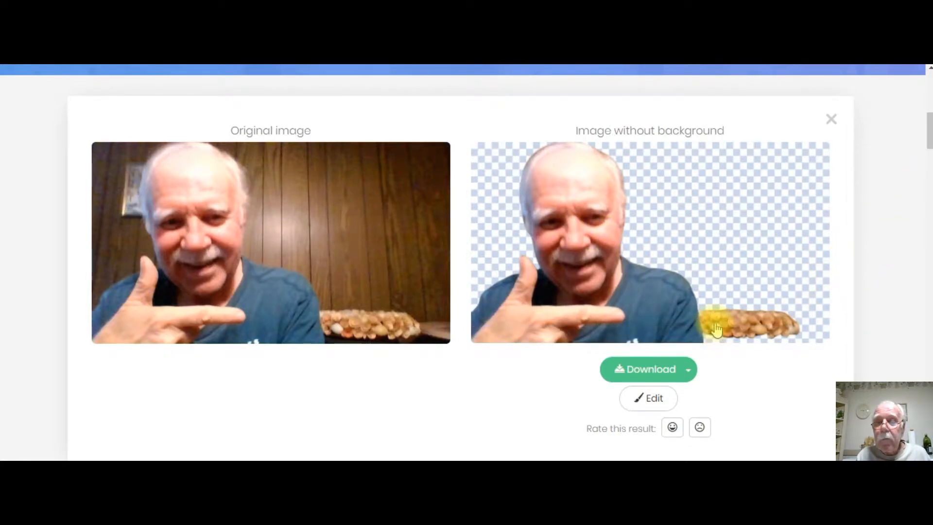
- Erase the leftover brown object beside the man's shoulder and download the cut-out image
click(651, 403)
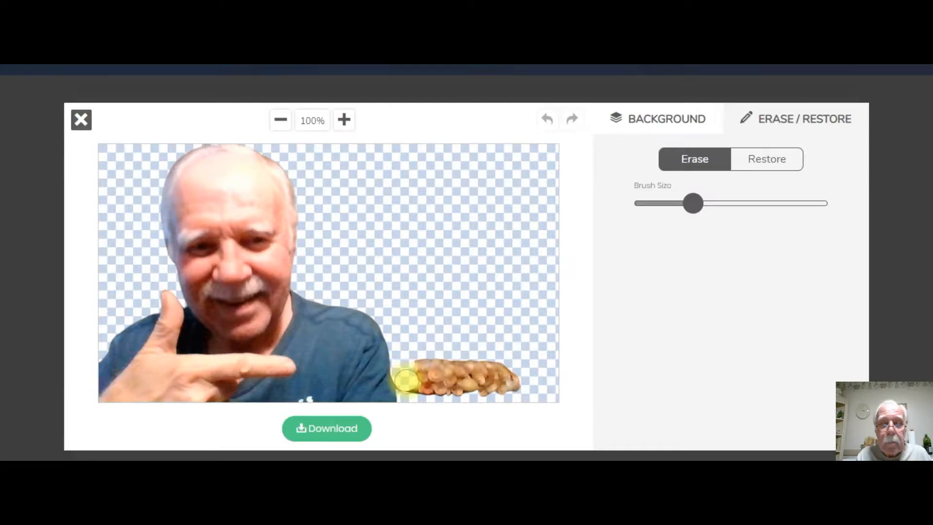
mouse_move(406, 381)
mouse_down()
mouse_move(516, 383)
mouse_move(486, 385)
mouse_move(494, 369)
mouse_move(427, 366)
mouse_move(475, 365)
mouse_move(508, 369)
mouse_move(411, 371)
mouse_move(408, 385)
mouse_up()
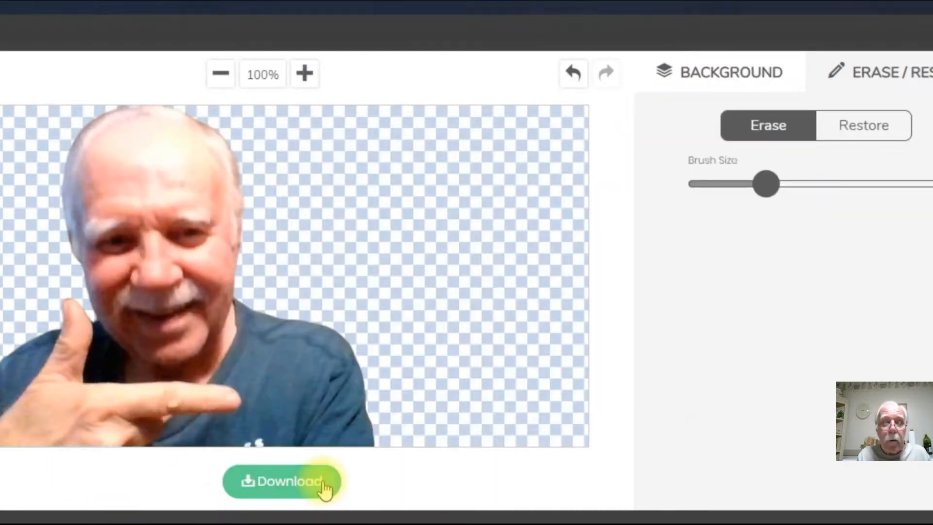
click(321, 482)
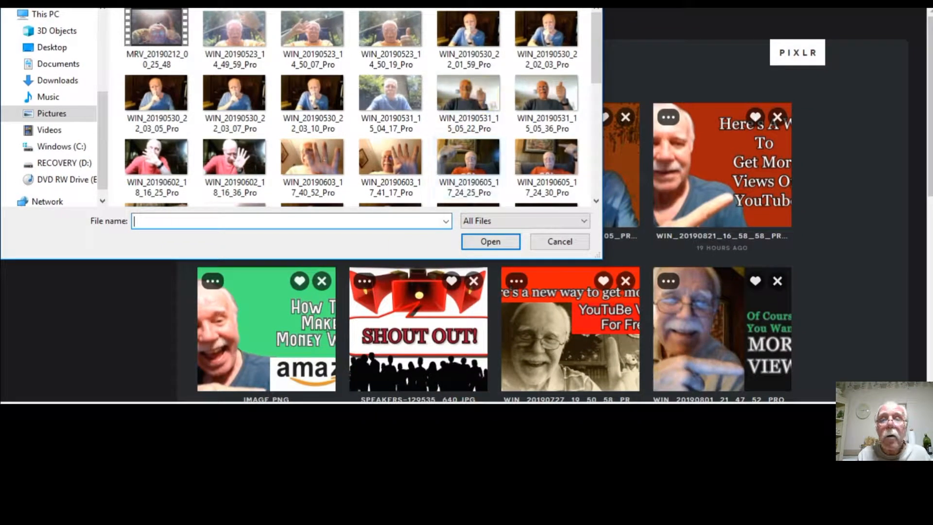
- Open the downloaded cut-out in Pixlr X and give its canvas an orange background
key(Escape)
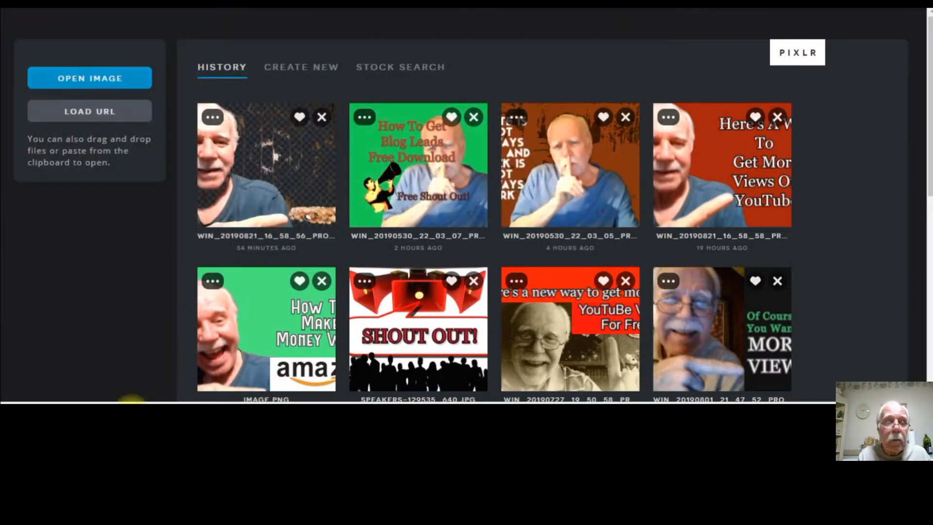
drag(219, 292, 403, 176)
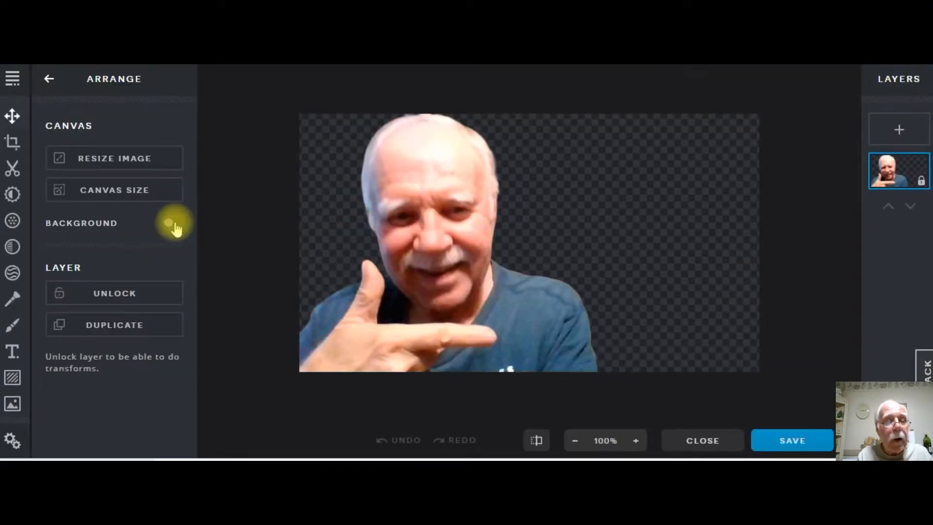
click(174, 225)
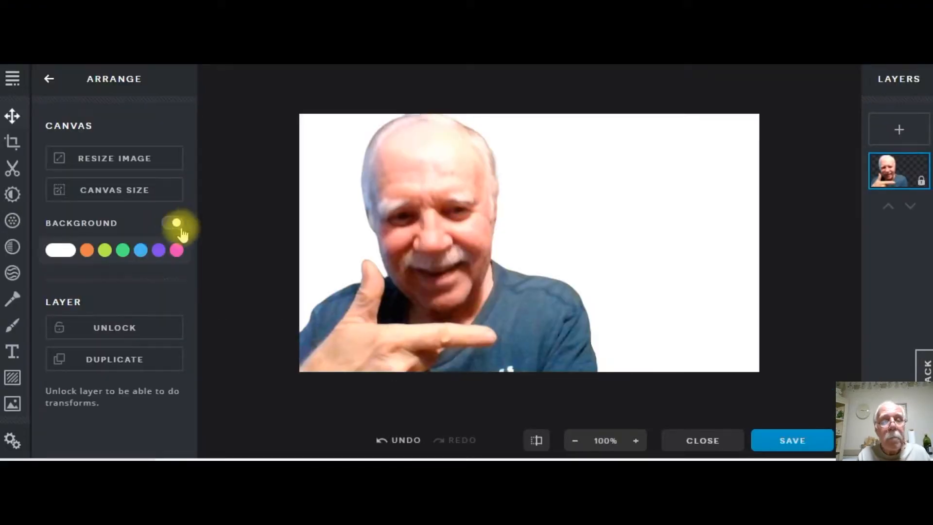
click(86, 251)
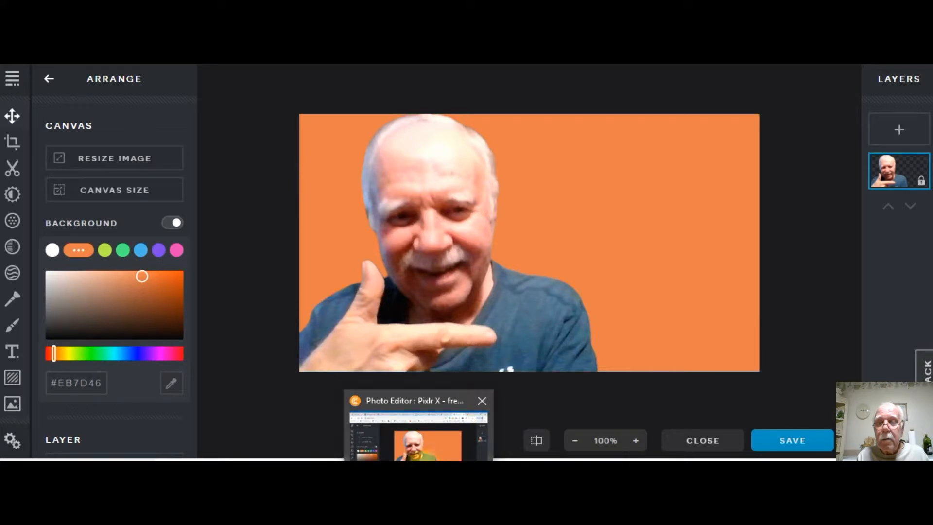
- Check the save options for the orange-background image, leave them without downloading, and close the image
click(773, 440)
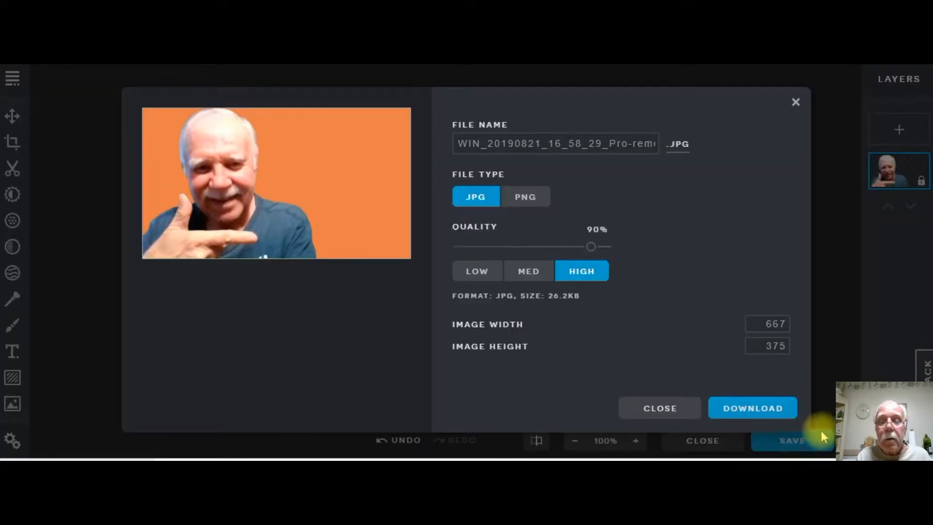
click(659, 409)
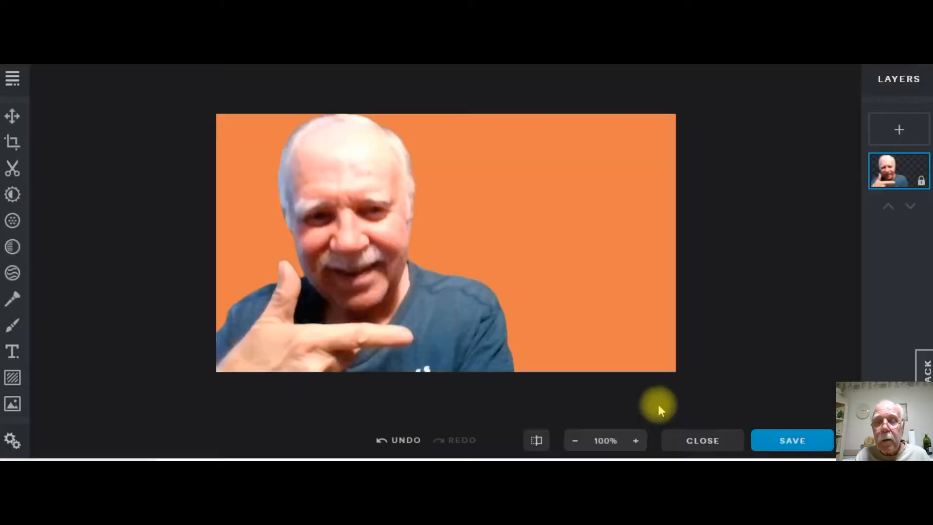
click(703, 440)
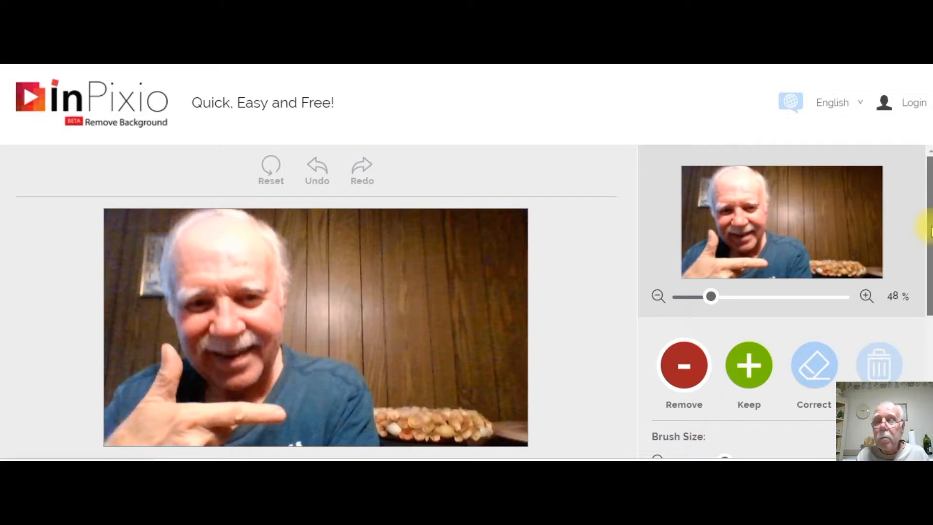
- In inPixio, mark the wood-panelled wall on both sides of the man's head for removal
scroll(930, 228, down, 4)
scroll(930, 229, up, 4)
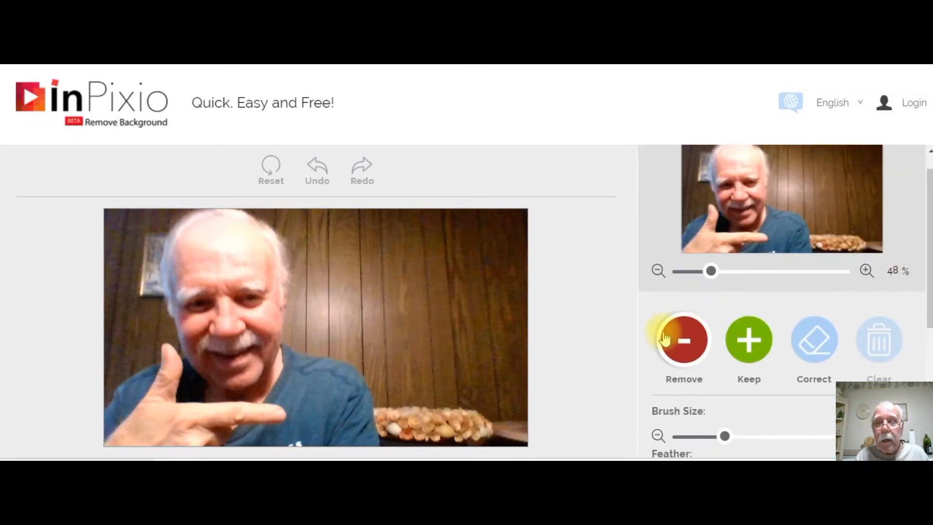
drag(407, 323, 315, 230)
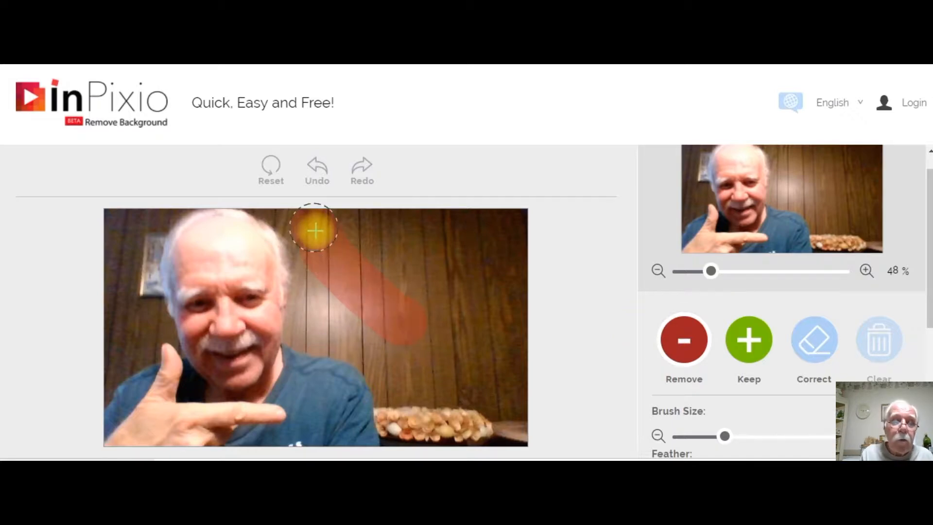
drag(121, 319, 129, 251)
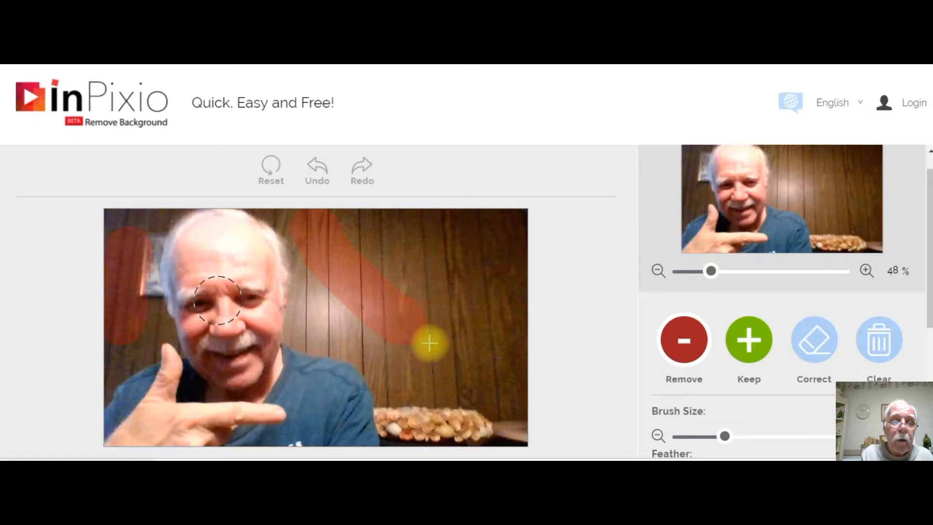
- Mark the man as the area to keep and apply the background removal
click(748, 340)
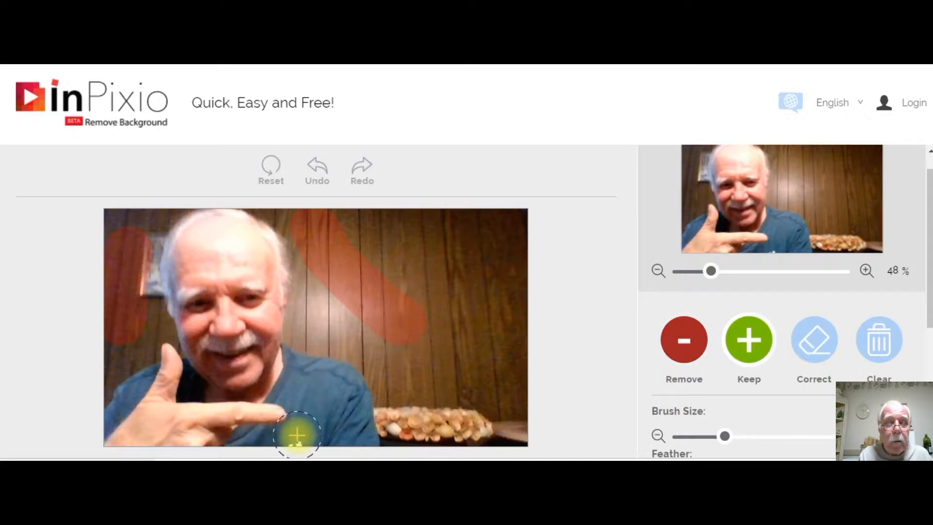
mouse_move(298, 433)
mouse_down()
mouse_move(256, 357)
mouse_move(229, 264)
mouse_move(231, 358)
mouse_move(162, 431)
mouse_up()
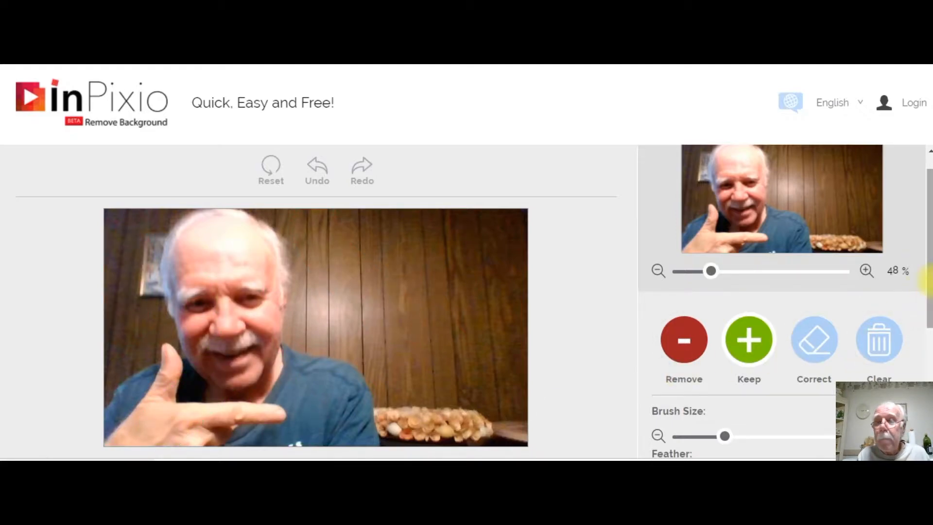
mouse_move(930, 328)
mouse_down()
mouse_move(929, 311)
mouse_move(930, 377)
mouse_up()
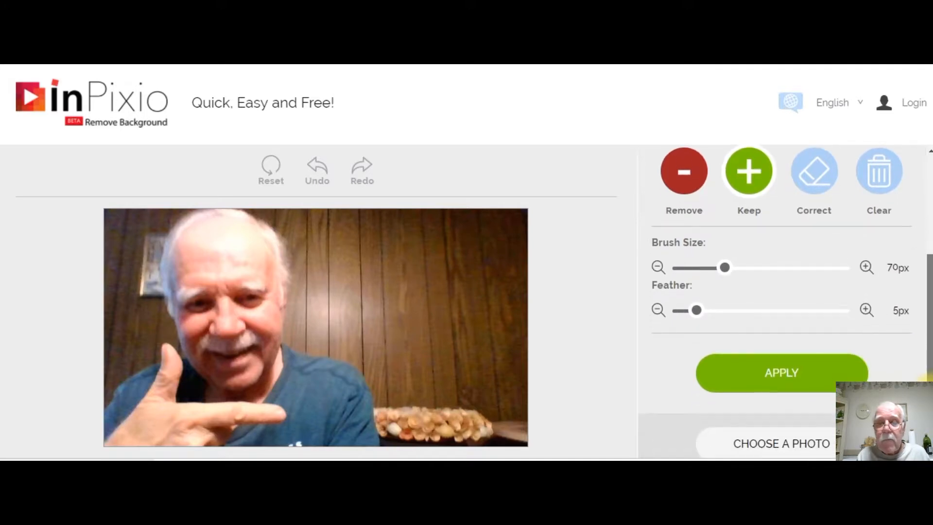
click(803, 374)
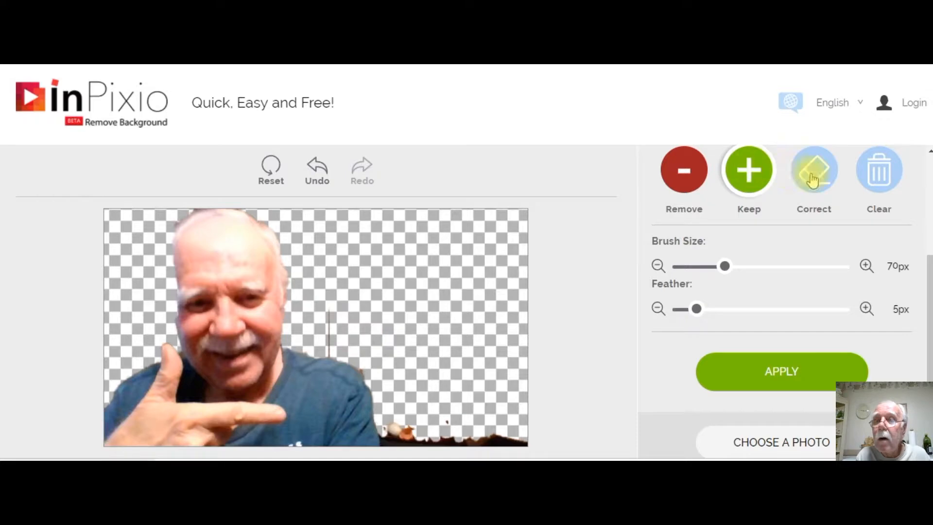
- Erase part of the keep mark over the man's face with the Correct brush and clear the remaining marks
click(827, 175)
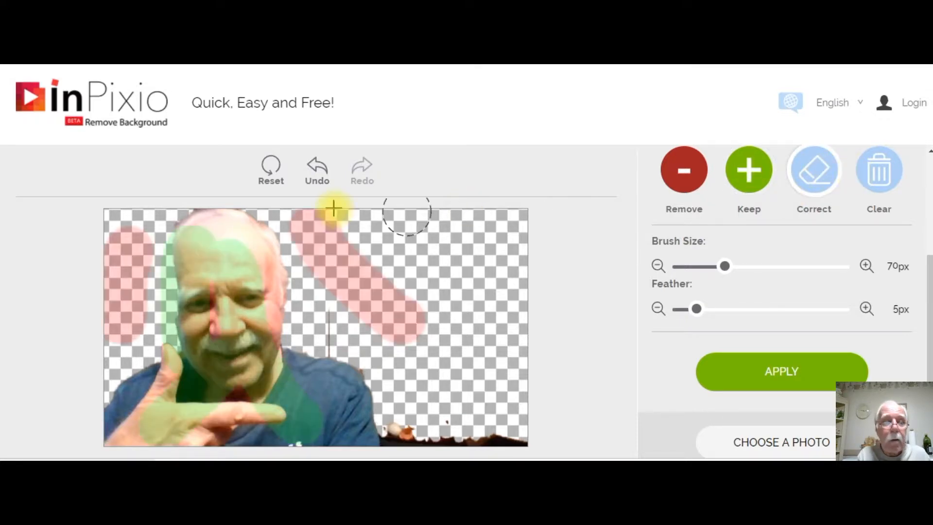
mouse_move(189, 251)
mouse_down()
mouse_move(188, 339)
mouse_move(220, 334)
mouse_up()
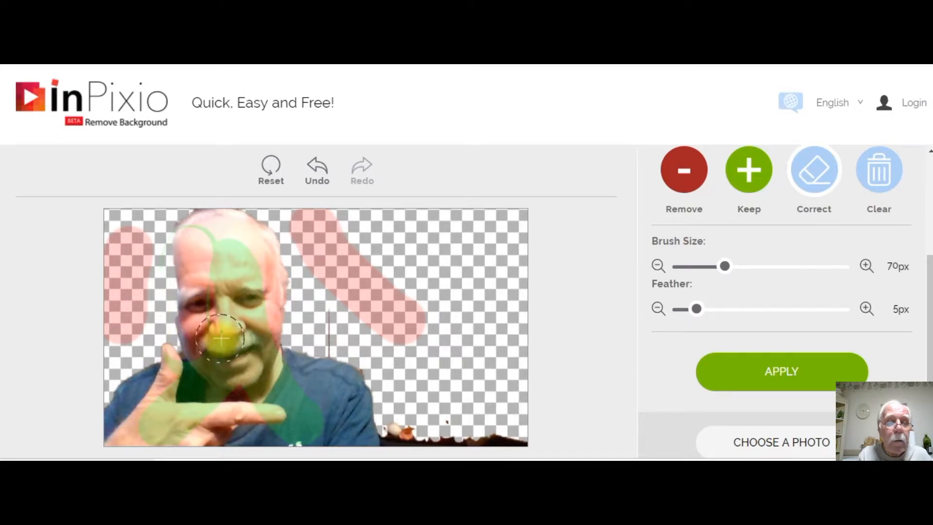
click(873, 179)
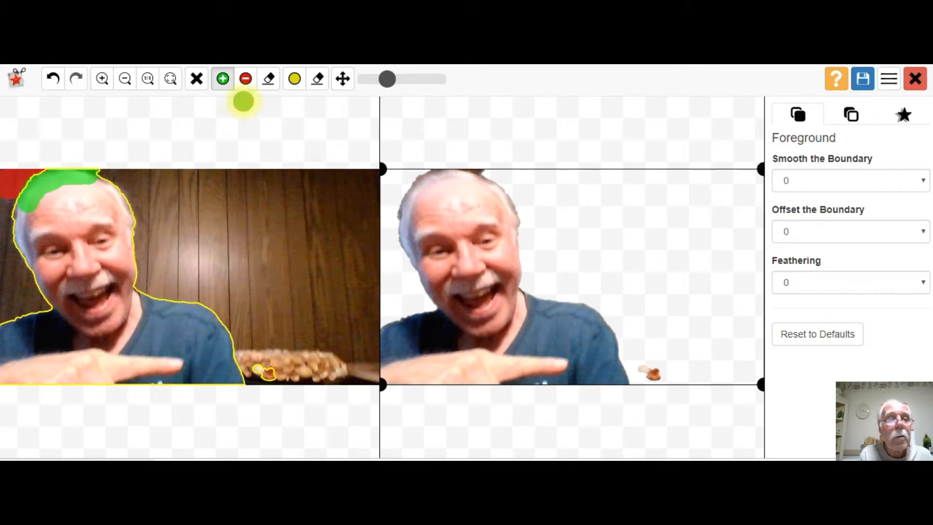
- In PhotoScissors, mark the background beside the top of the man's head for removal and download the low-resolution cut-out
click(246, 78)
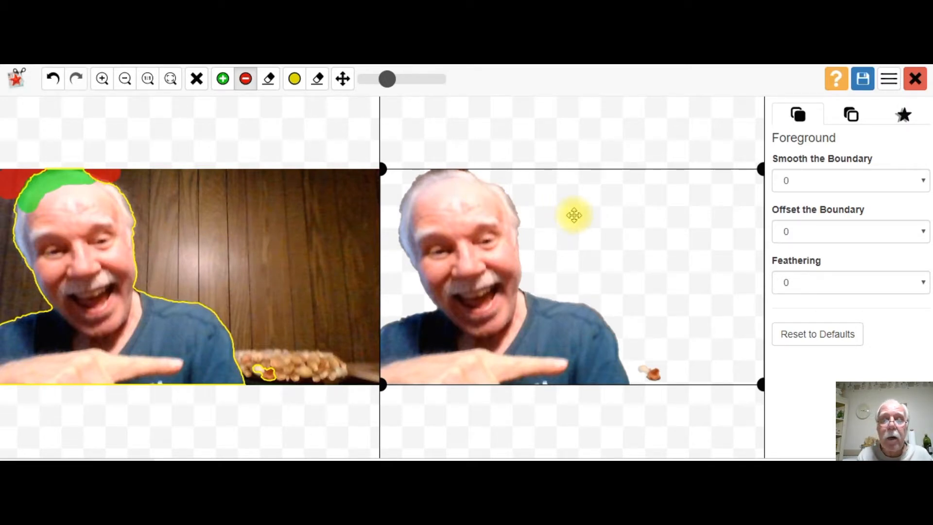
click(861, 76)
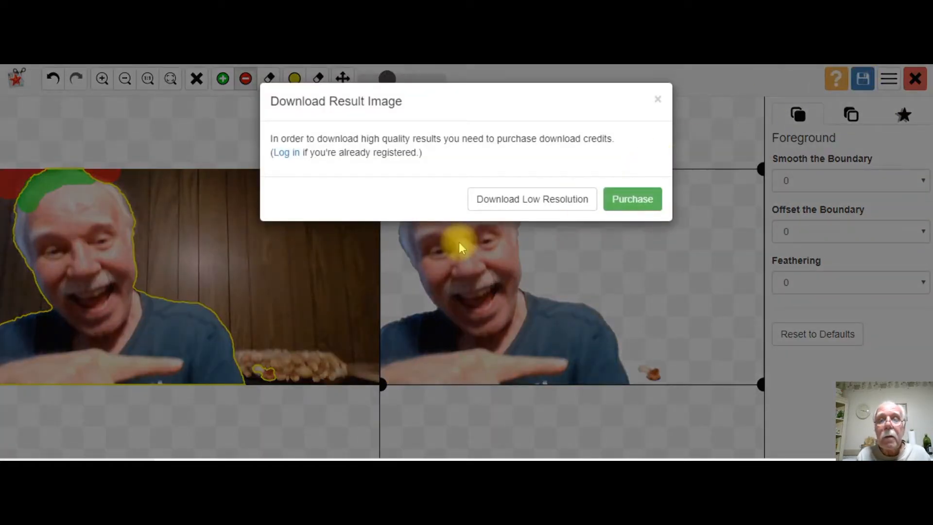
click(492, 206)
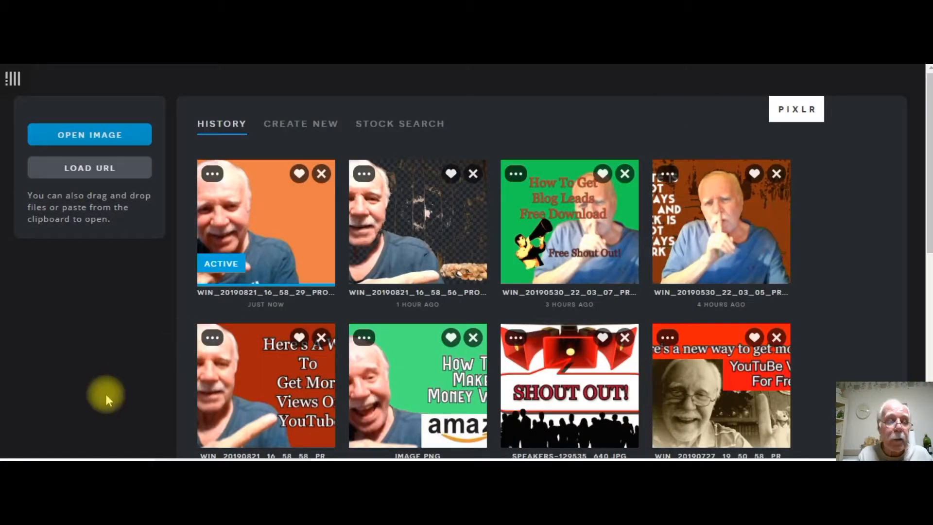
- Open the downloaded cut-out in Pixlr X as a new document and check its save options without downloading
drag(243, 344, 392, 226)
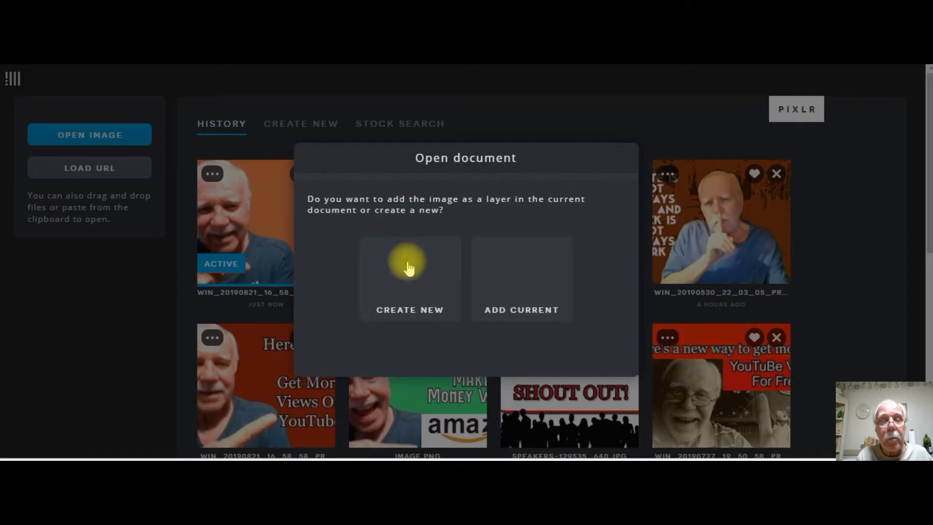
click(409, 281)
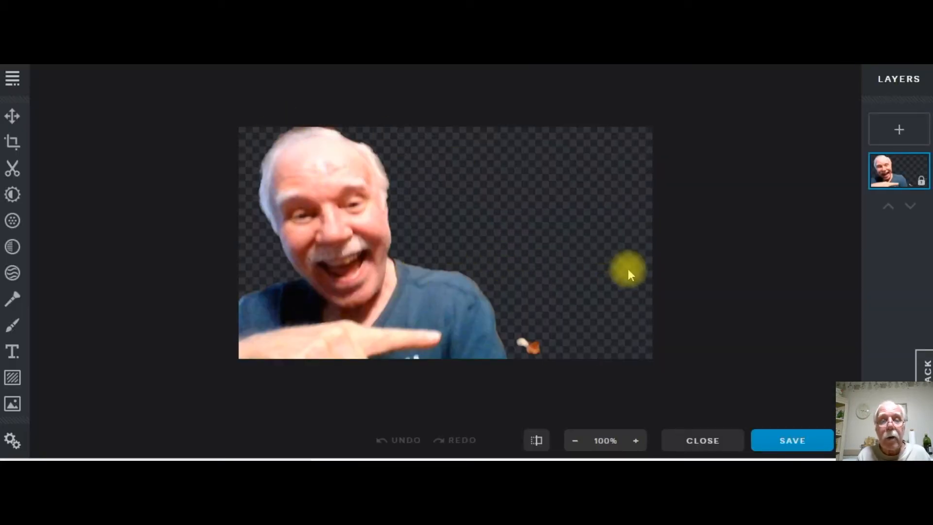
click(817, 439)
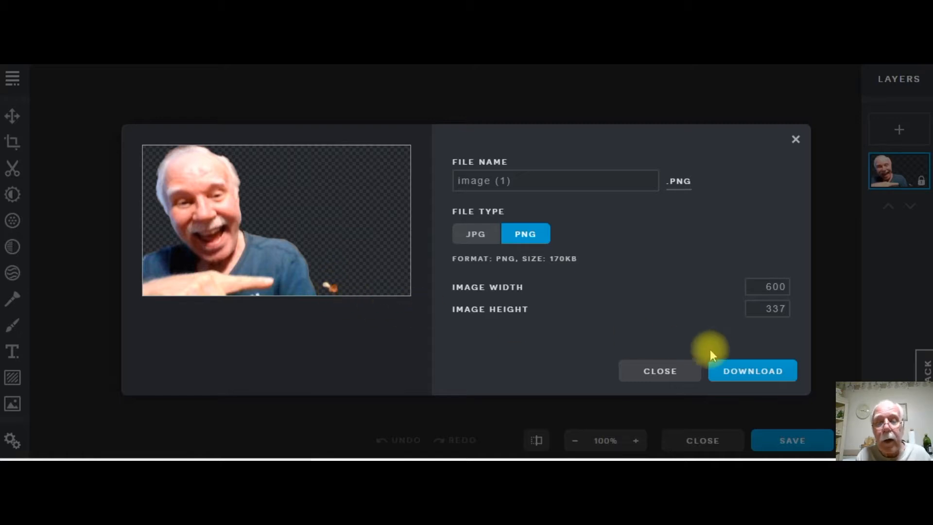
click(675, 372)
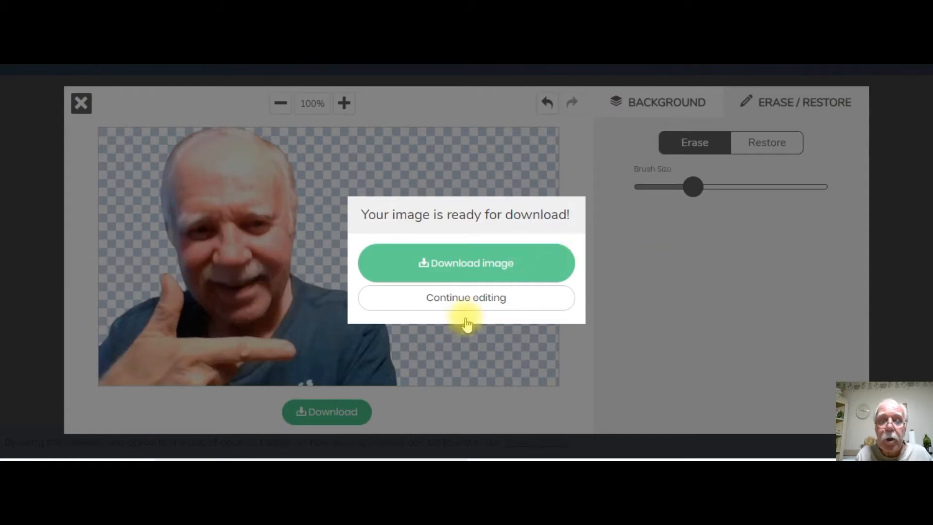
- In the background tool with Erase and Restore brushes, dismiss the download prompt and continue editing the cut-out
click(462, 301)
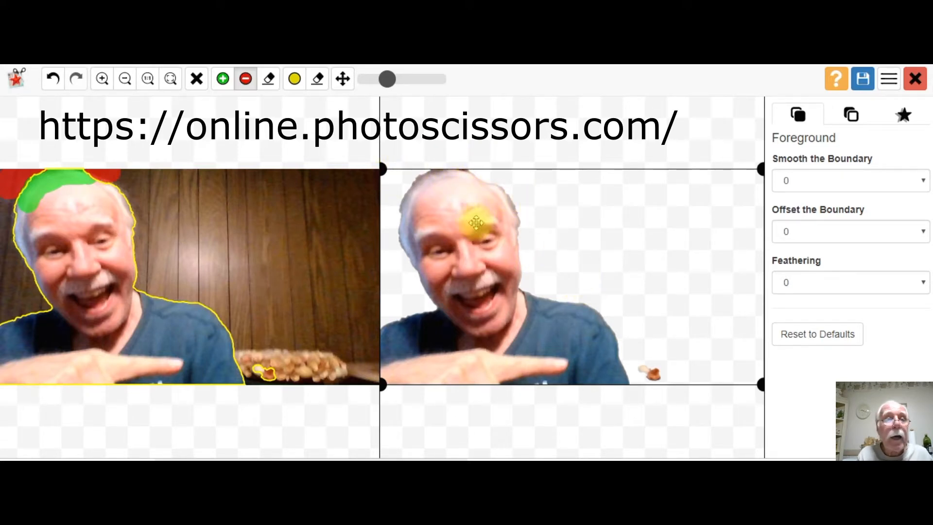
- In PhotoScissors, mark the small leftover fragment on the wood pile beside the man's arm for removal
click(245, 80)
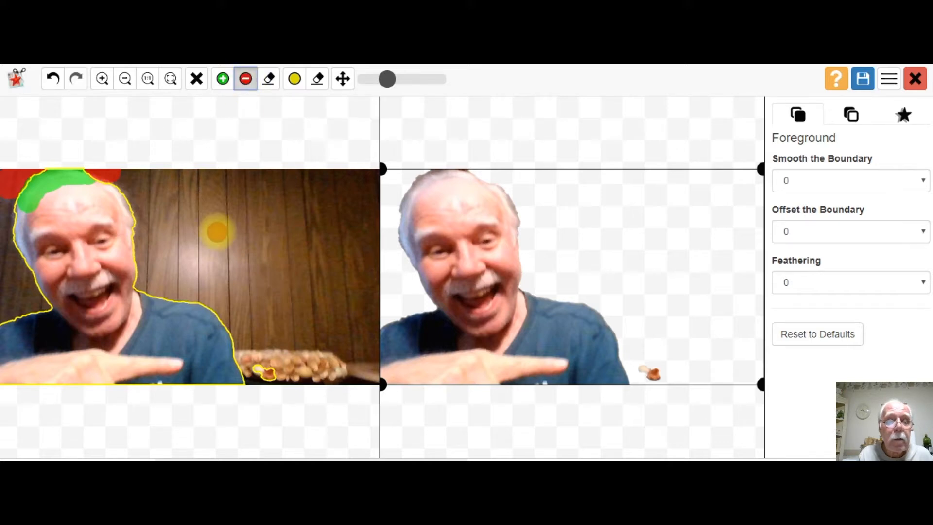
drag(267, 373, 281, 379)
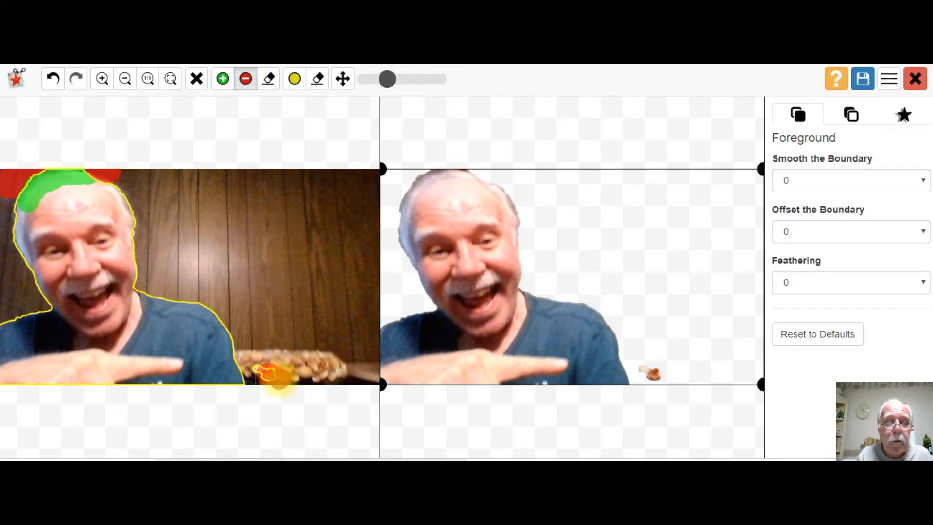